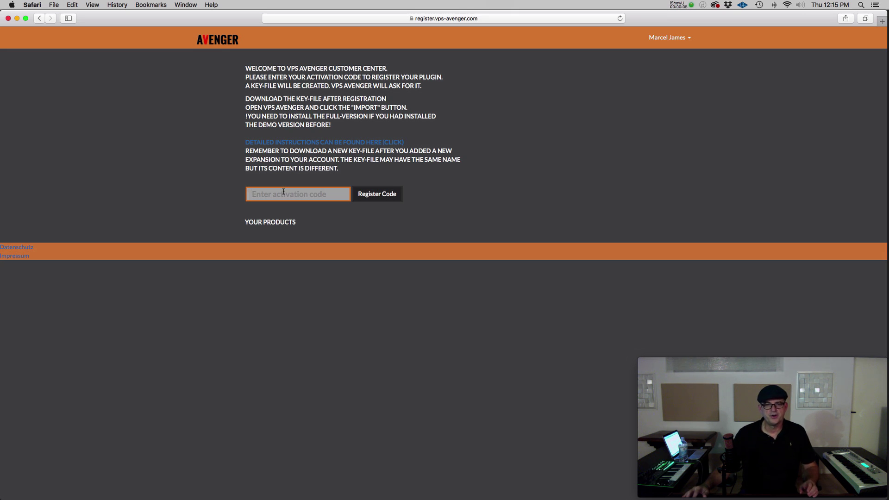
Paste the activation code into the Customer Center field and register it.
key("super+v")
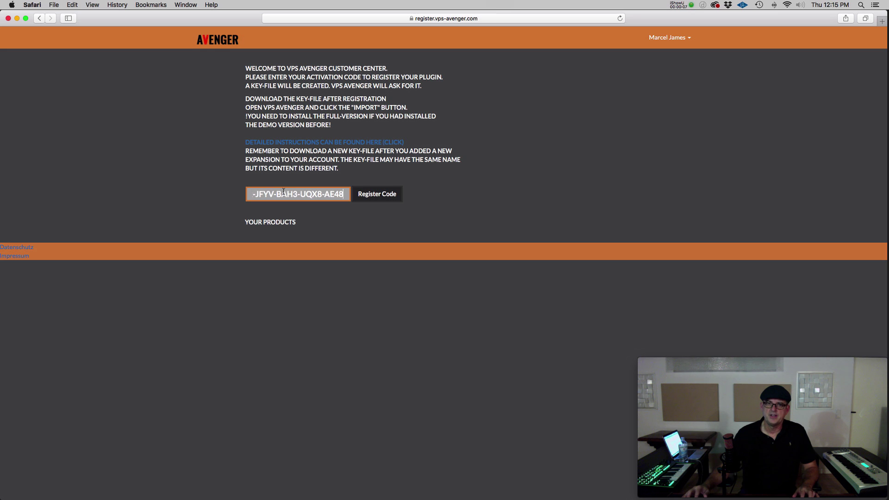
left_click(377, 196)
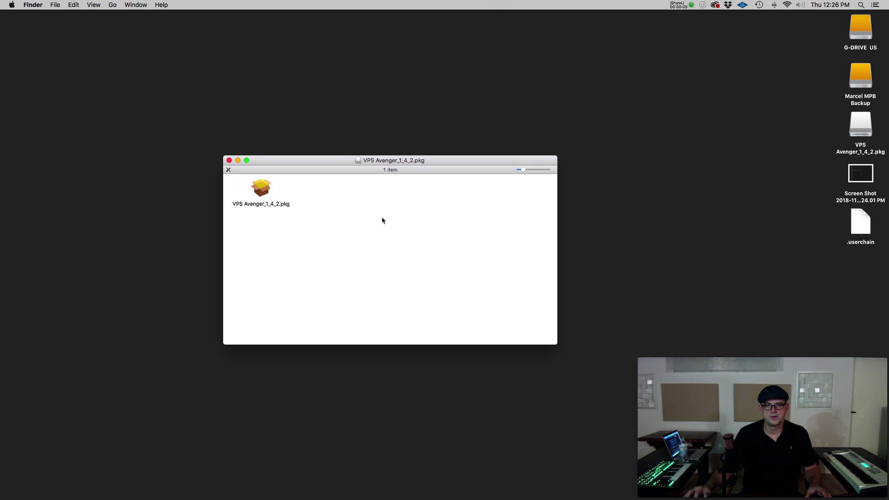
Launch VPS Avenger_1_4_2.pkg in the macOS Installer and continue past the introduction.
left_click(262, 191)
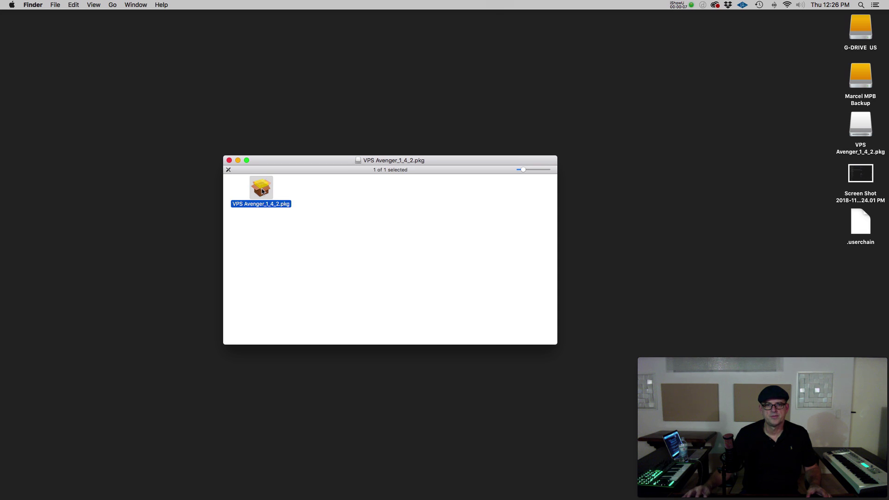
double_click(262, 191)
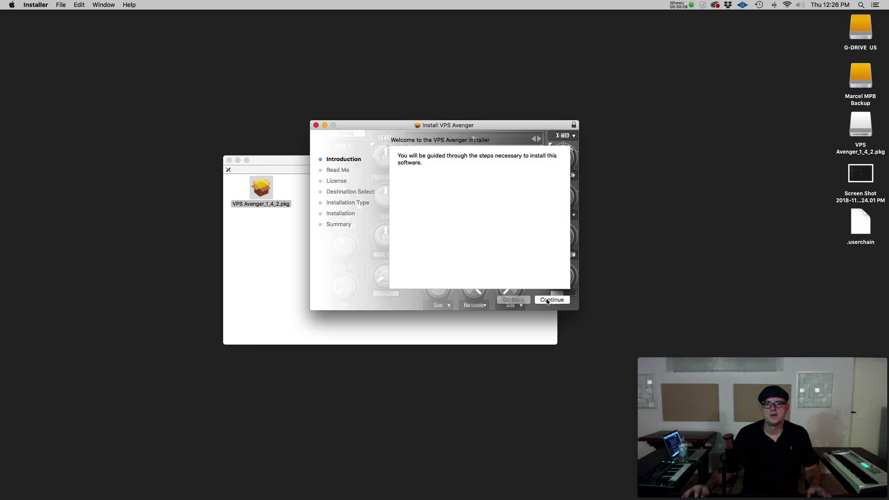
left_click(547, 301)
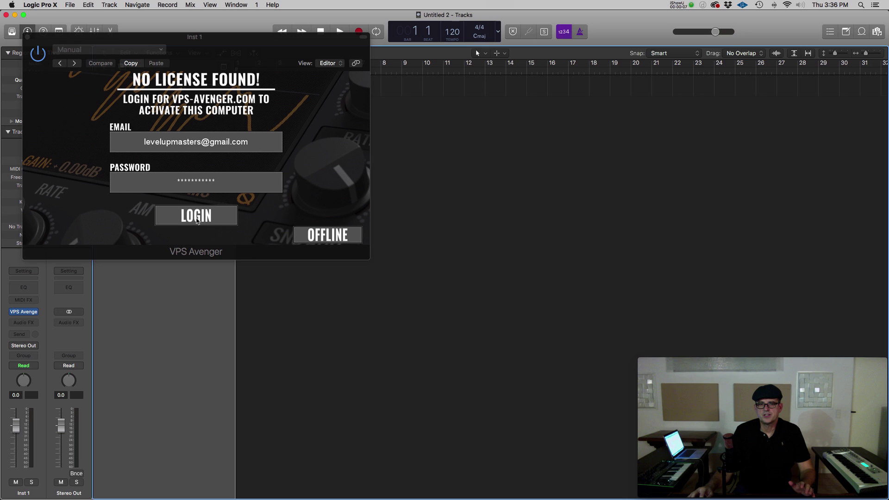
Log in with the filled-in account credentials on the No License Found screen.
left_click(197, 216)
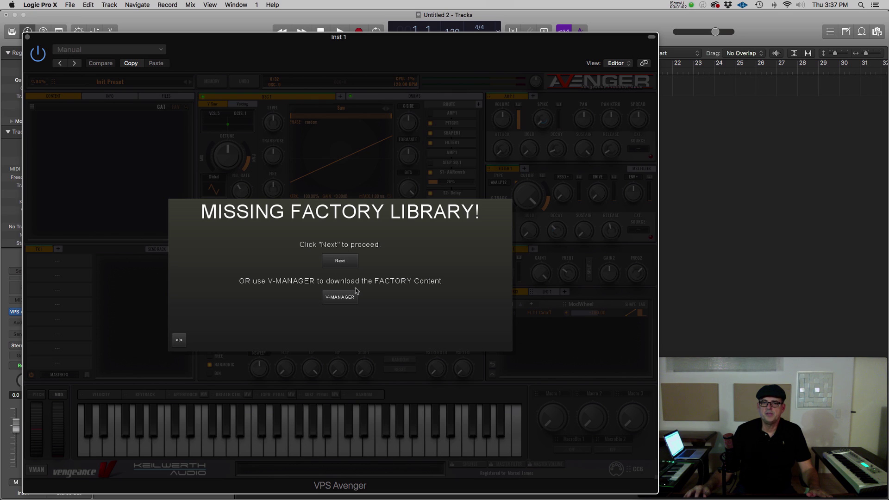
Select the .avengercontent factory content file from the Downloads folder.
left_click(342, 262)
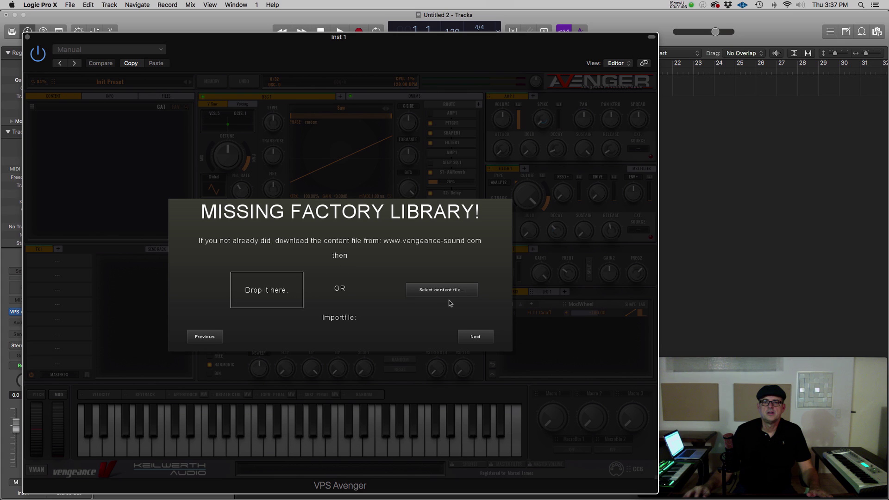
left_click(442, 290)
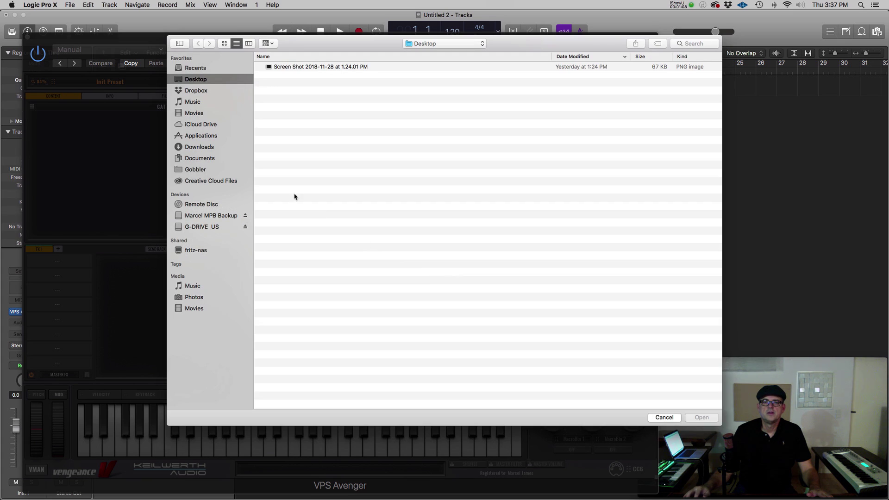
left_click(199, 148)
left_click(304, 66)
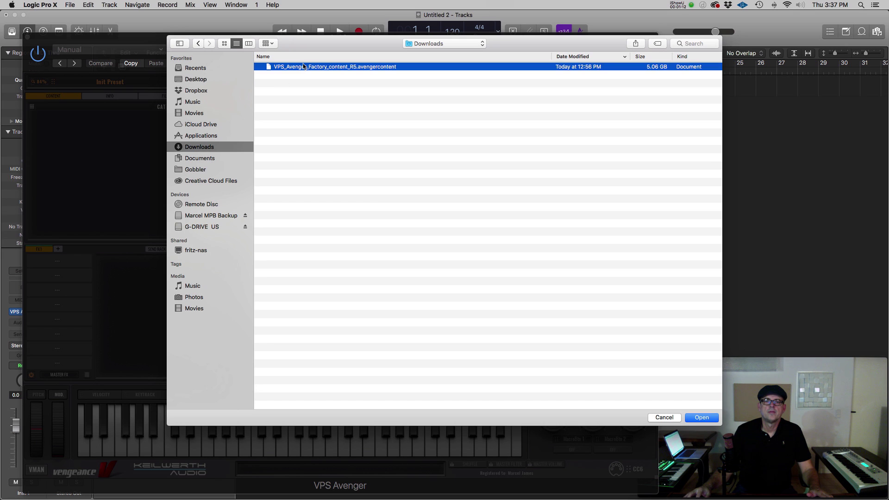
double_click(303, 67)
Choose G-DRIVE US as the factory library install folder.
left_click(479, 339)
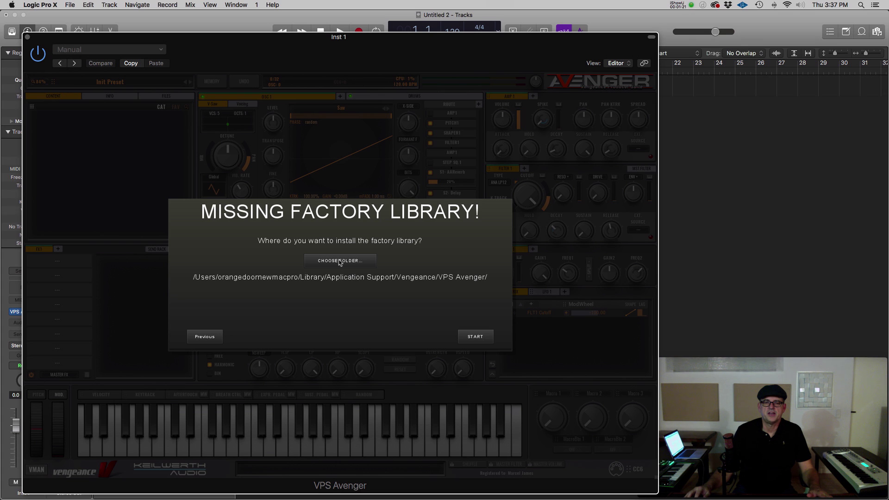
left_click(340, 261)
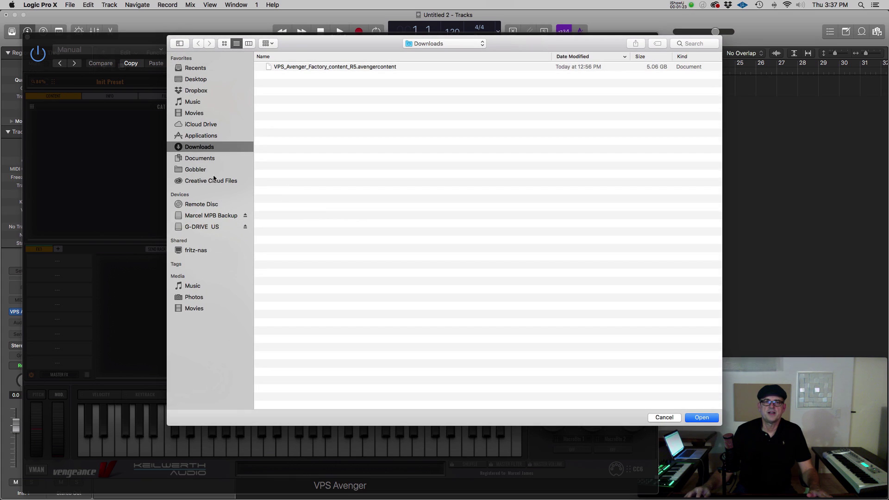
left_click(206, 226)
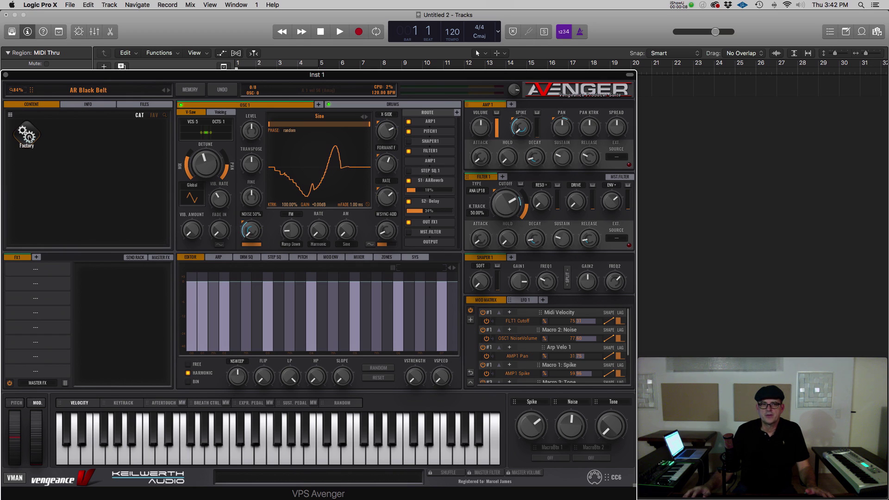
Open the Factory folder and audition the AR Black Belt and AR Blade Attacks presets.
left_click(28, 137)
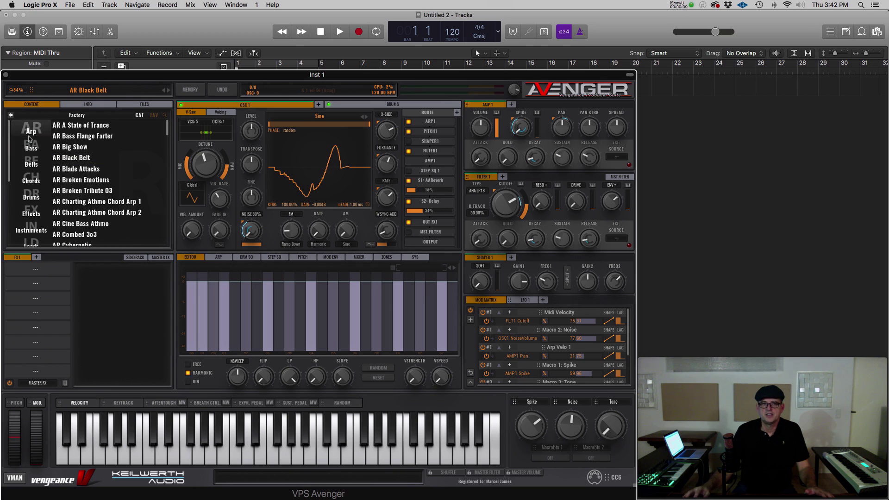
left_click(81, 158)
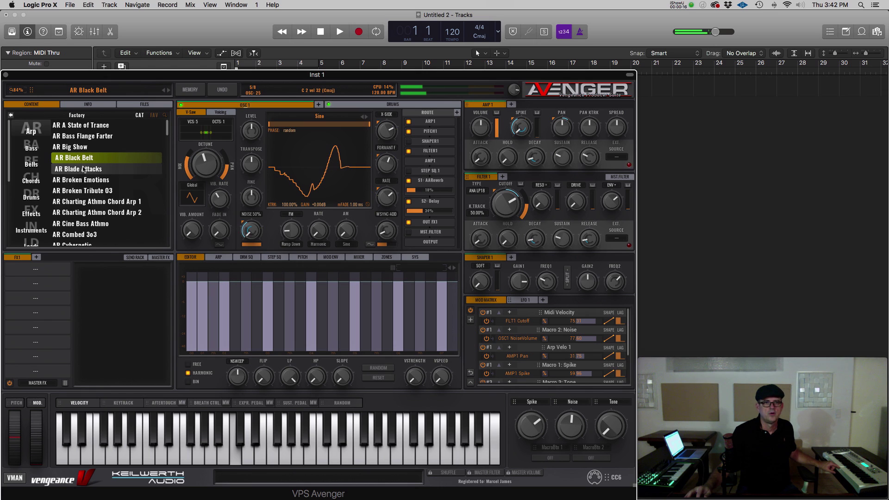
left_click(83, 170)
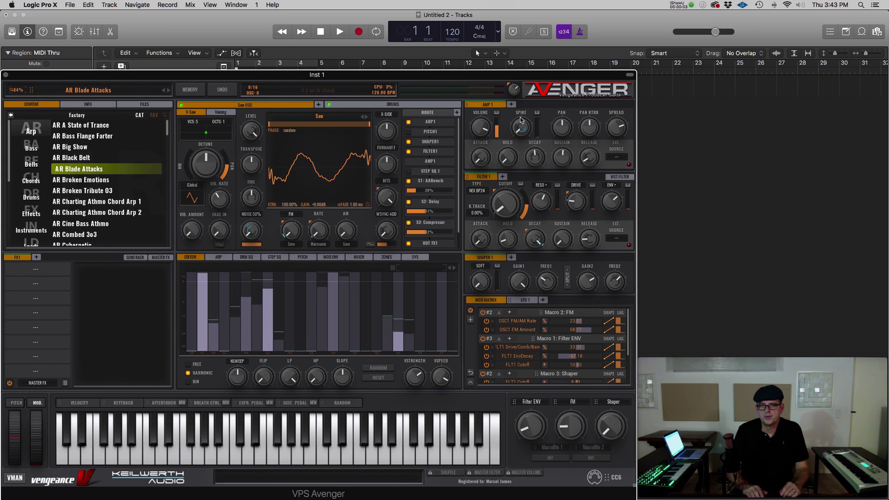
Step through the list to load AR Charting Athmo Chord Arp 1, then open VMAN.
key("Down")
key("Down")
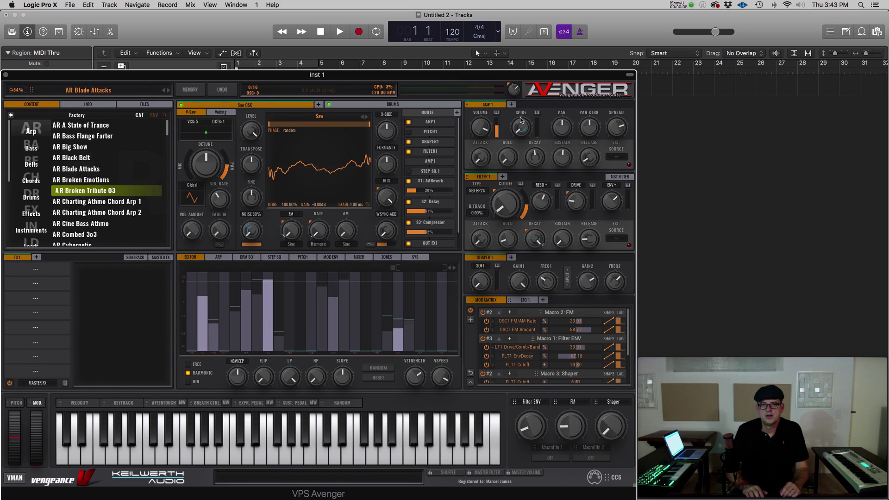
key("Down")
key("Up")
key("Up")
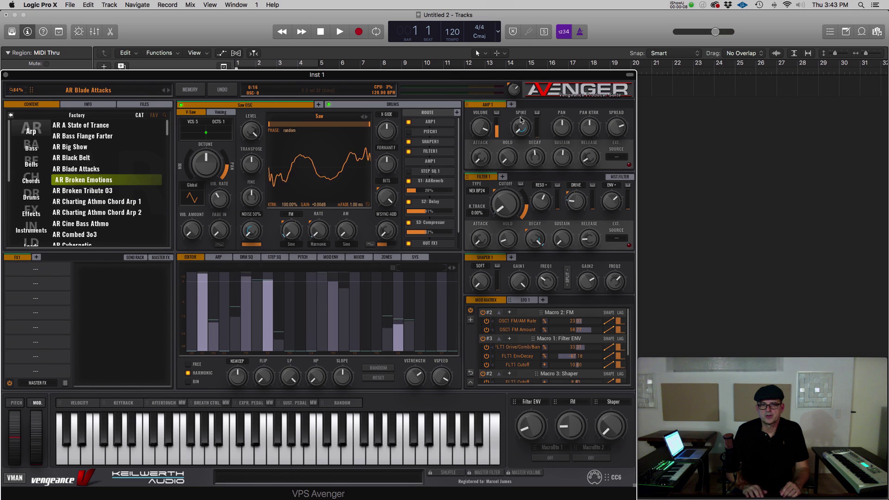
key("Down")
key("Down")
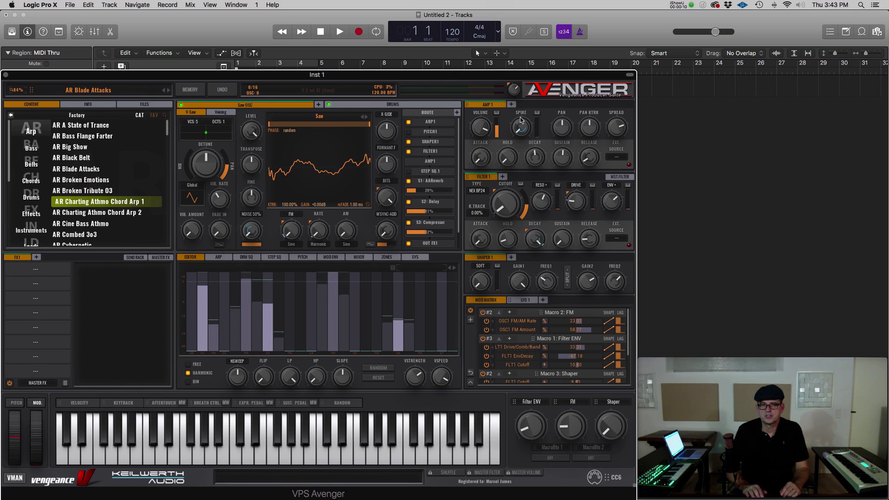
key("Return")
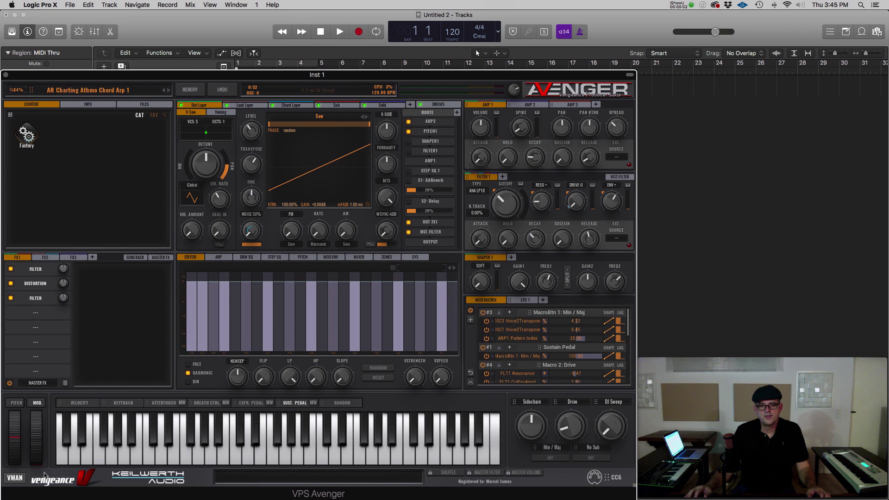
left_click(15, 478)
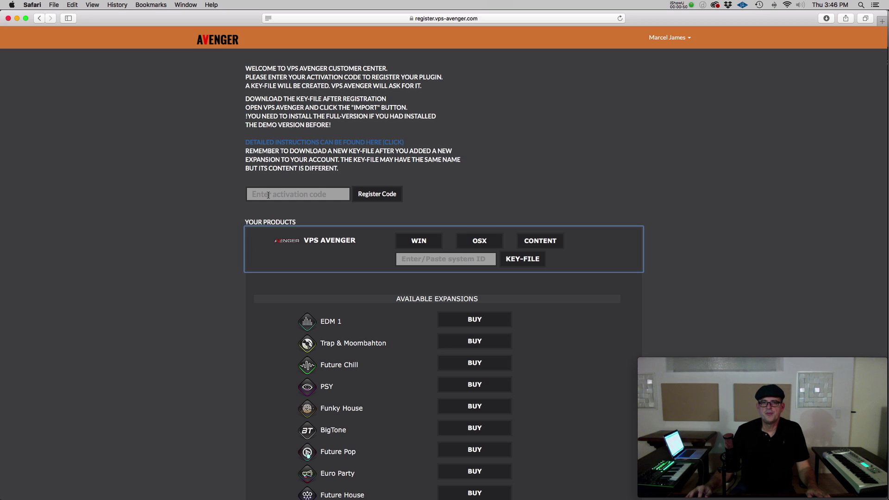
Paste the EDM 1 code into V-Manager's code field, add it, and return to Logic.
left_click(269, 195)
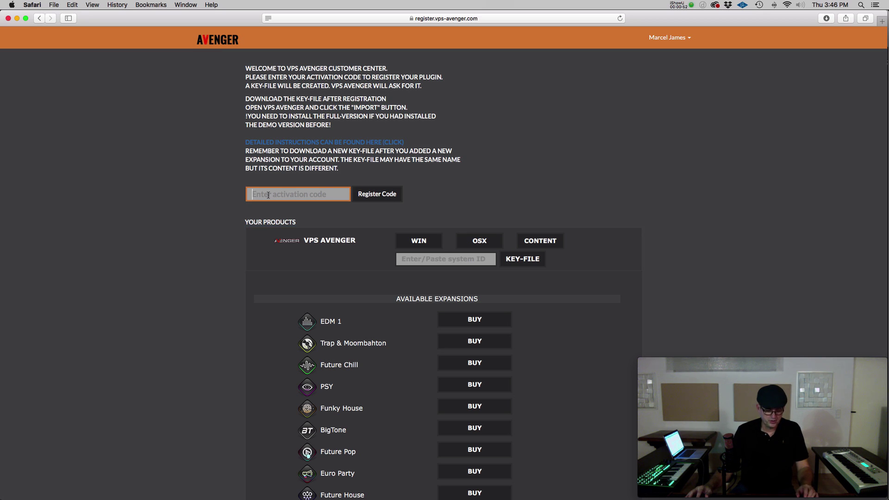
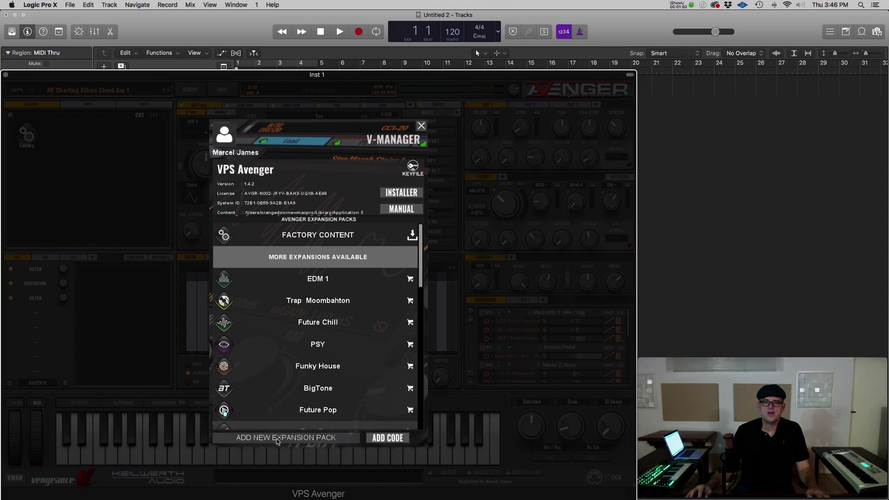
left_click(388, 438)
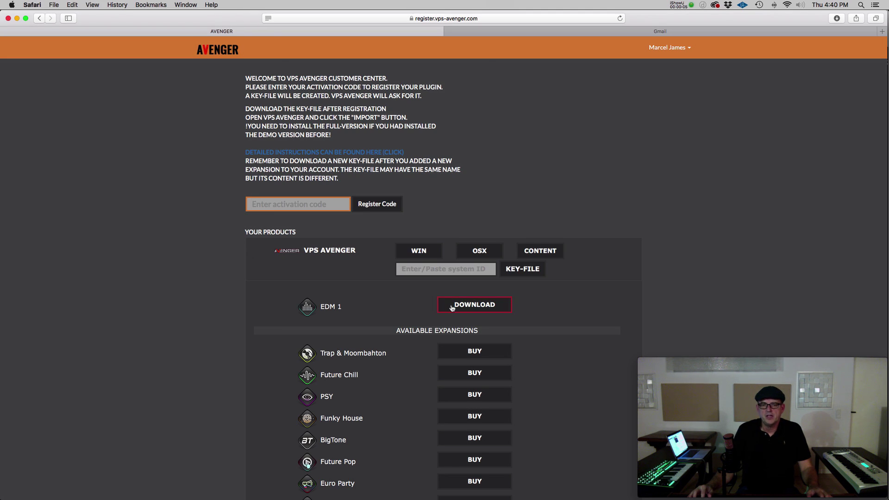
key("super+Tab")
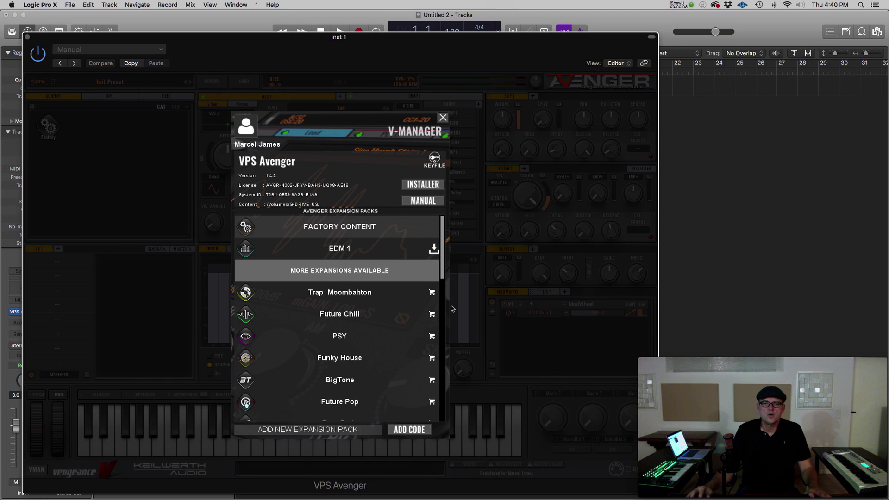
Download the updated keyfile in V-Manager and close the success message.
left_click(435, 159)
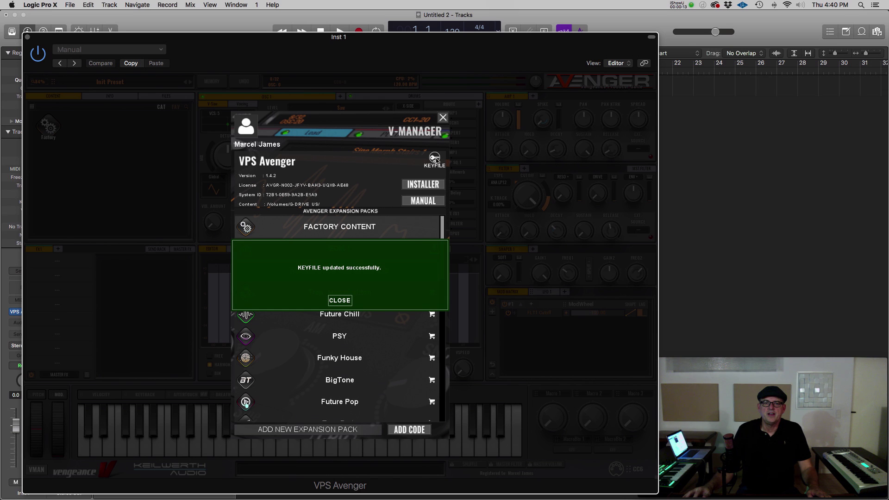
left_click(338, 301)
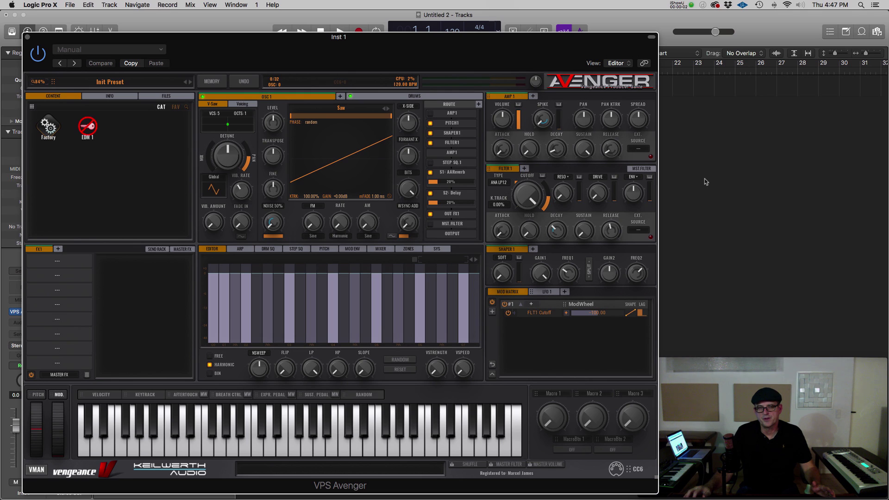
Close and re-select VPS Avenger in the instrument slot, then open the EDM 1 folder.
left_click(27, 36)
left_click(24, 312)
mouse_move(35, 325)
left_click(124, 332)
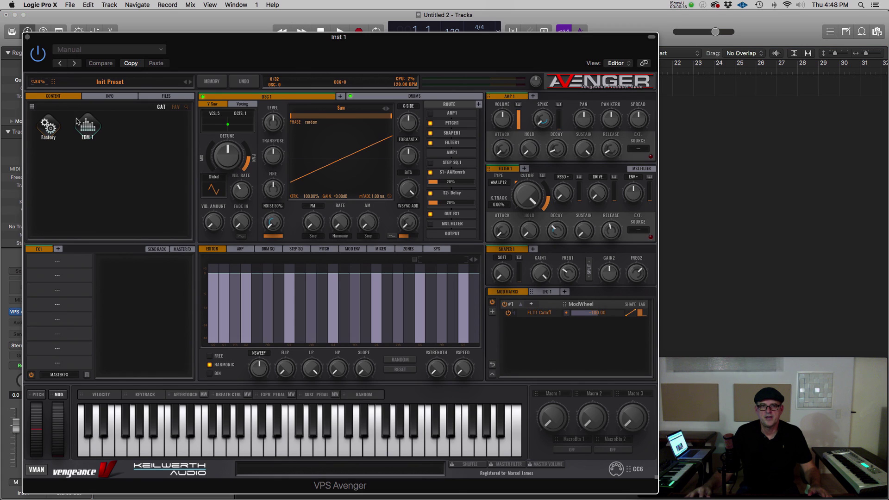
left_click(87, 127)
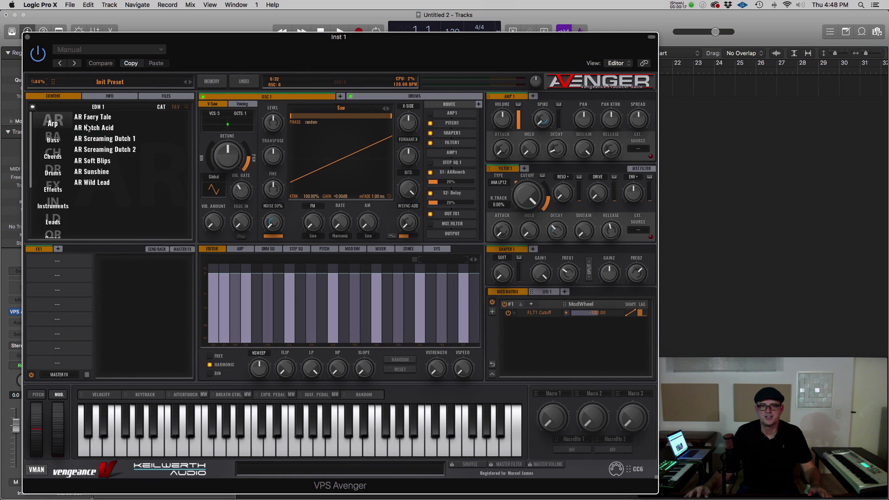